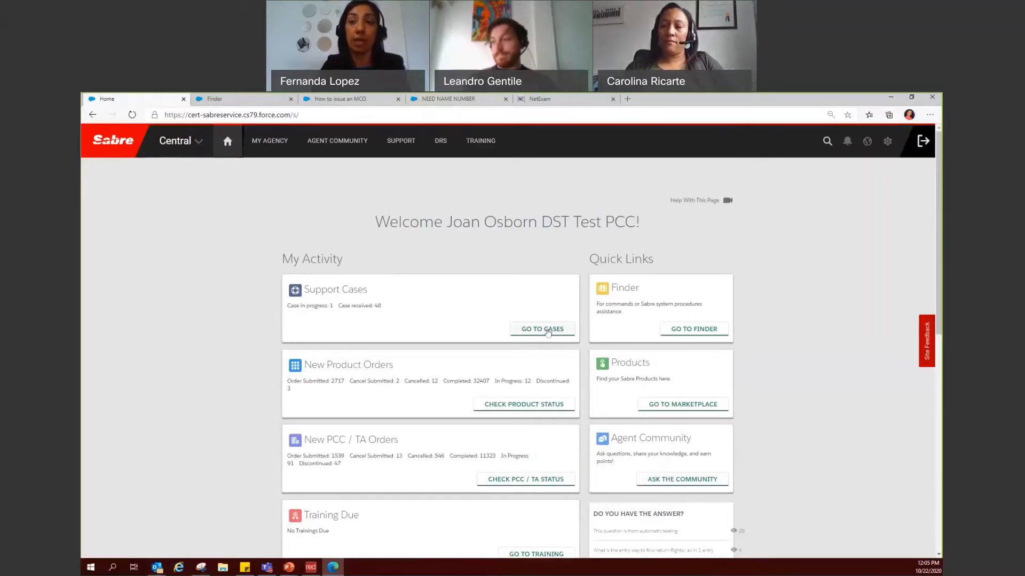
Open the My Support Cases list from the home page's Support Cases card
left_click(548, 330)
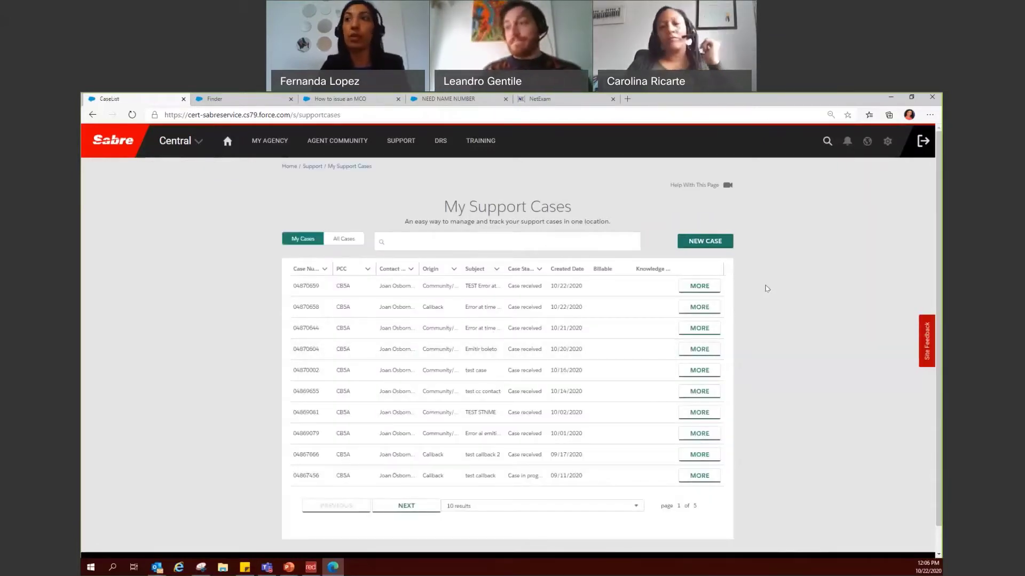
Start a new case and reach the Create Case form through Support's Get Help tile
left_click(701, 243)
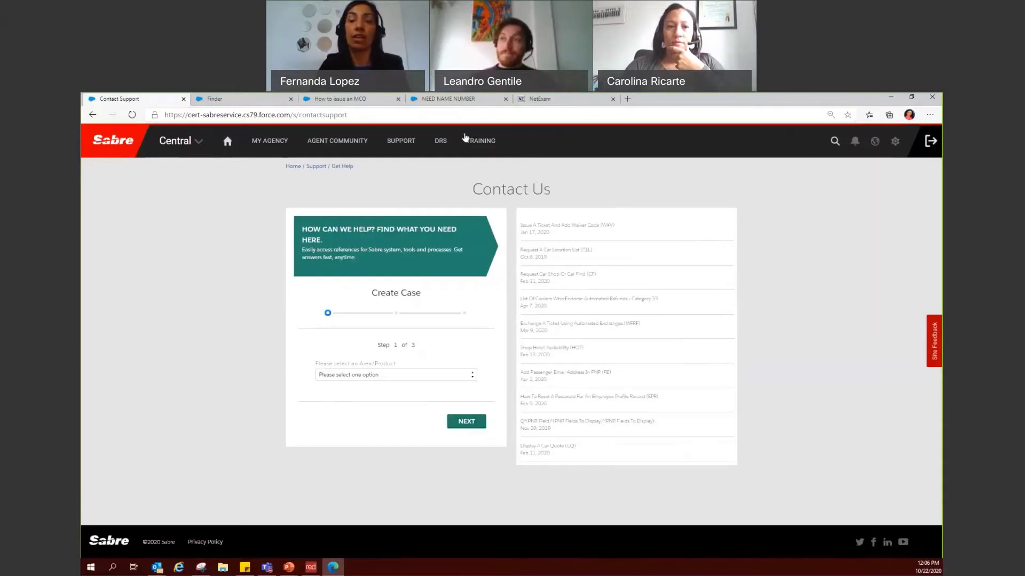
left_click(408, 143)
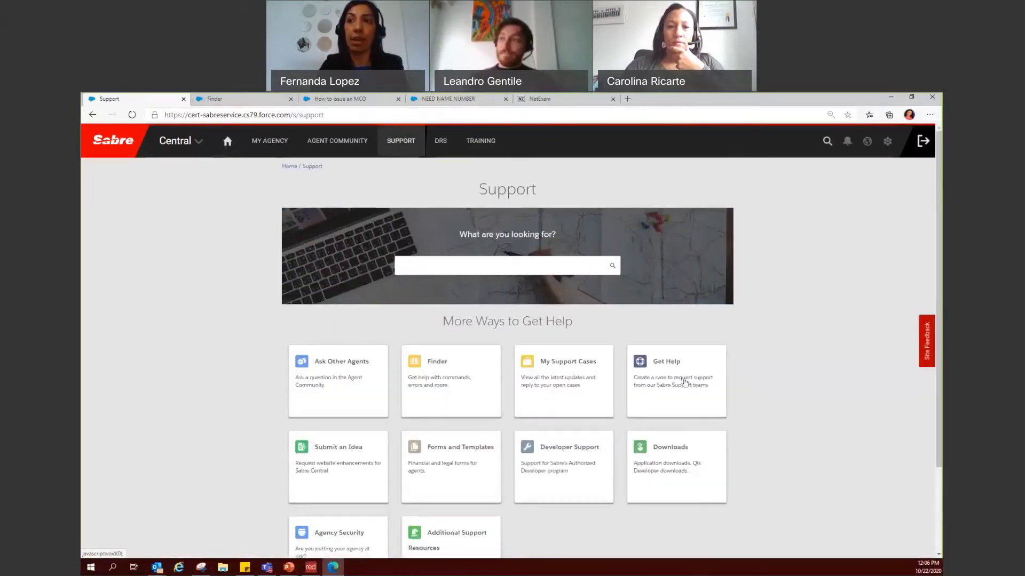
left_click(685, 382)
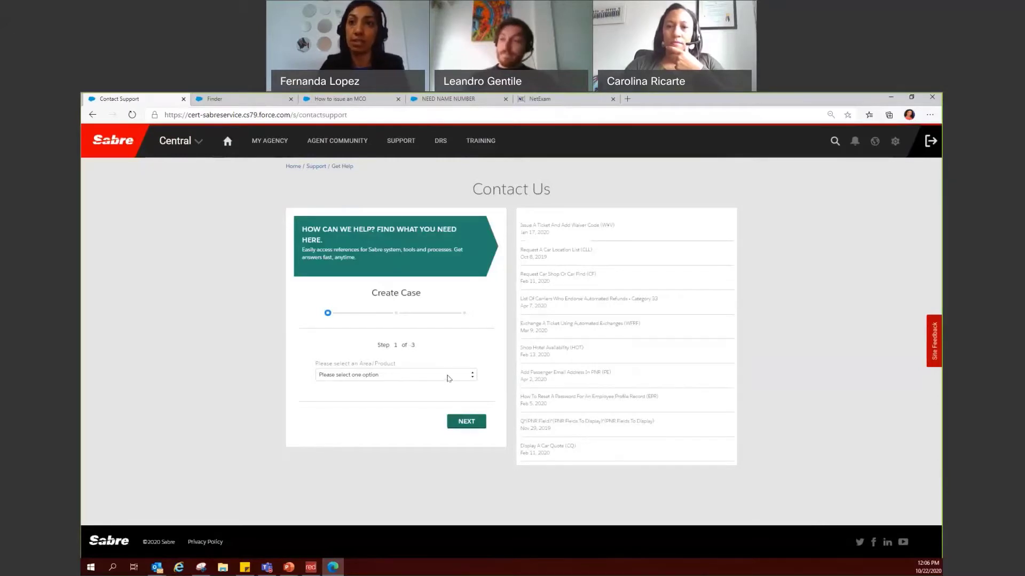
File the case under Sabre Red Workspace / 360 with topic Ticketing and continue to step 2
left_click(448, 377)
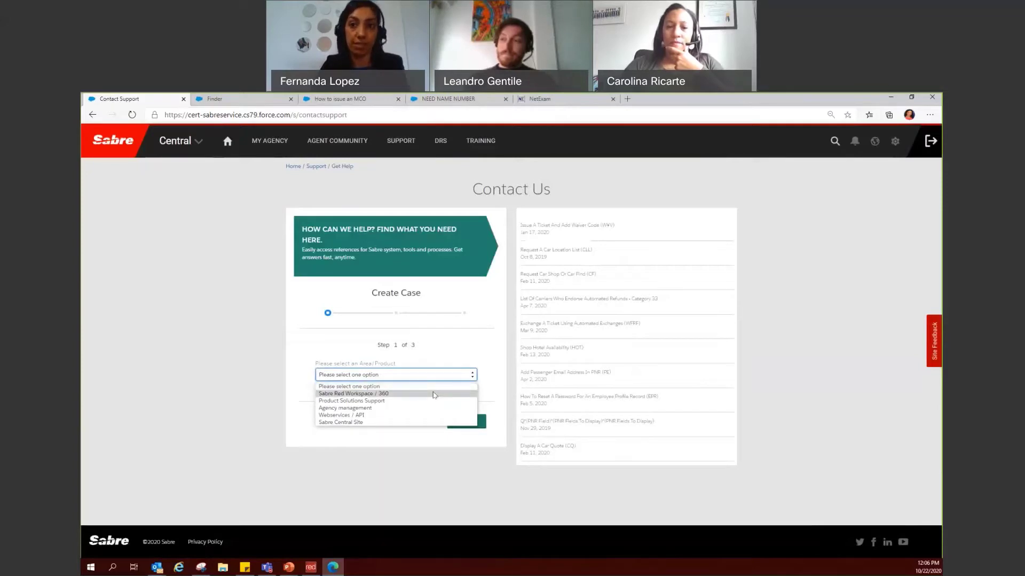
left_click(435, 395)
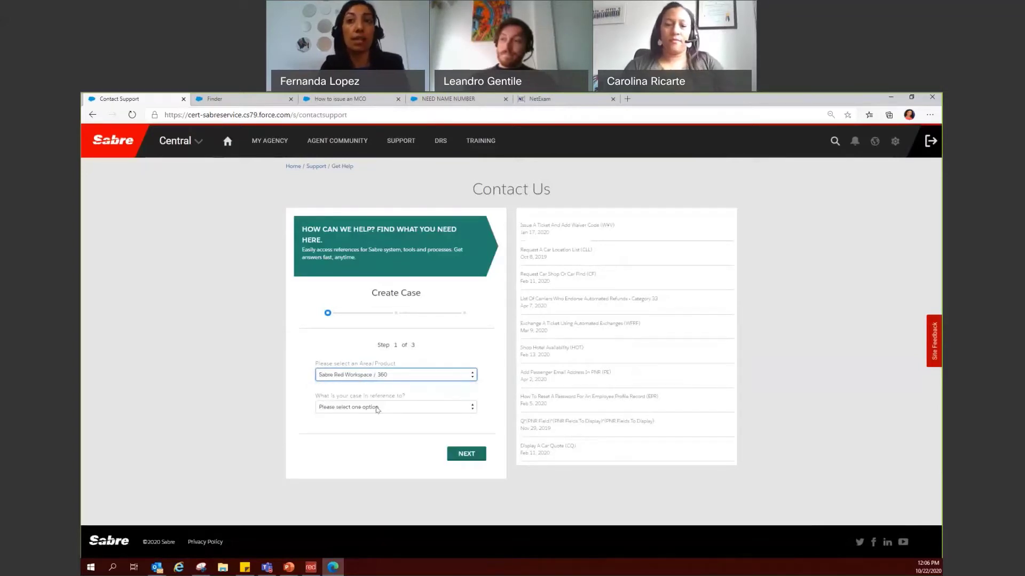
left_click(435, 410)
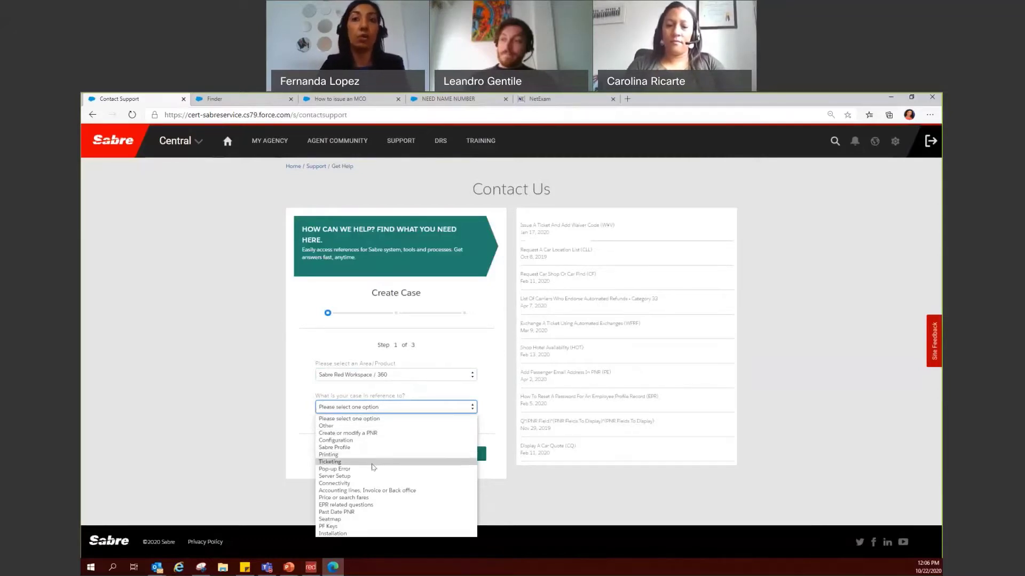
left_click(372, 463)
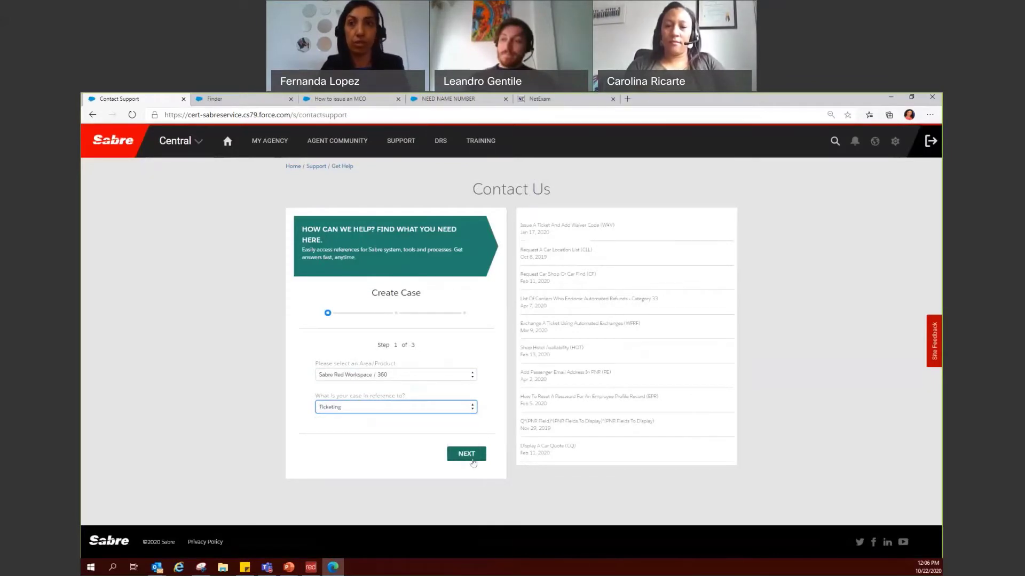
left_click(466, 454)
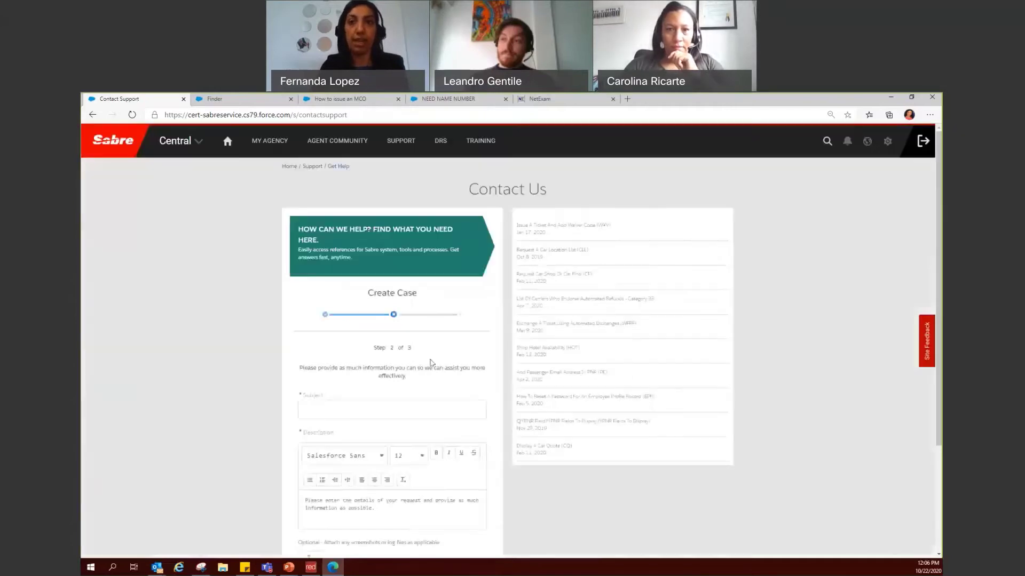
Enter 'error at time of ticketing' as the case subject
scroll(270, 327, "down", 3)
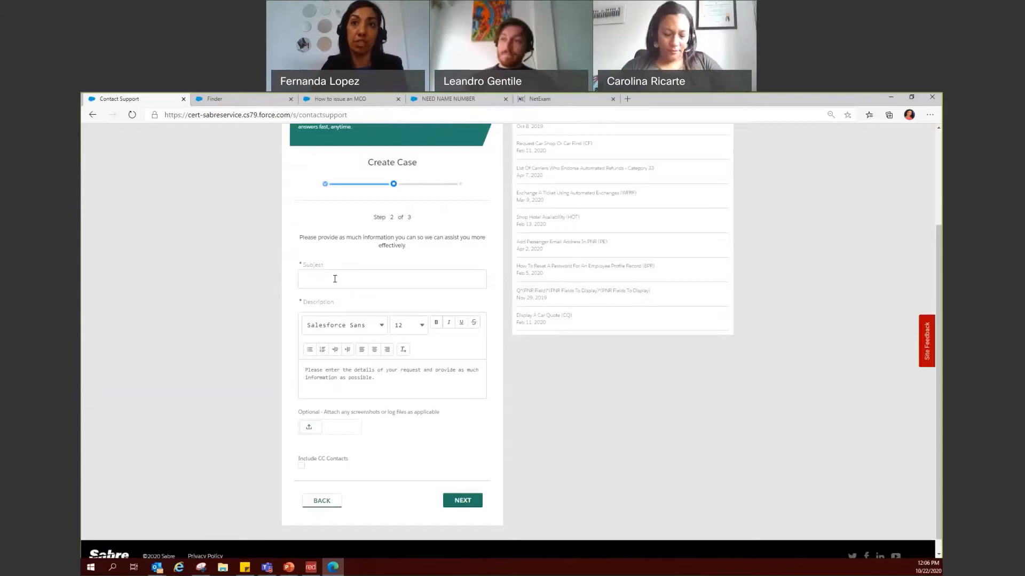
left_click(335, 279)
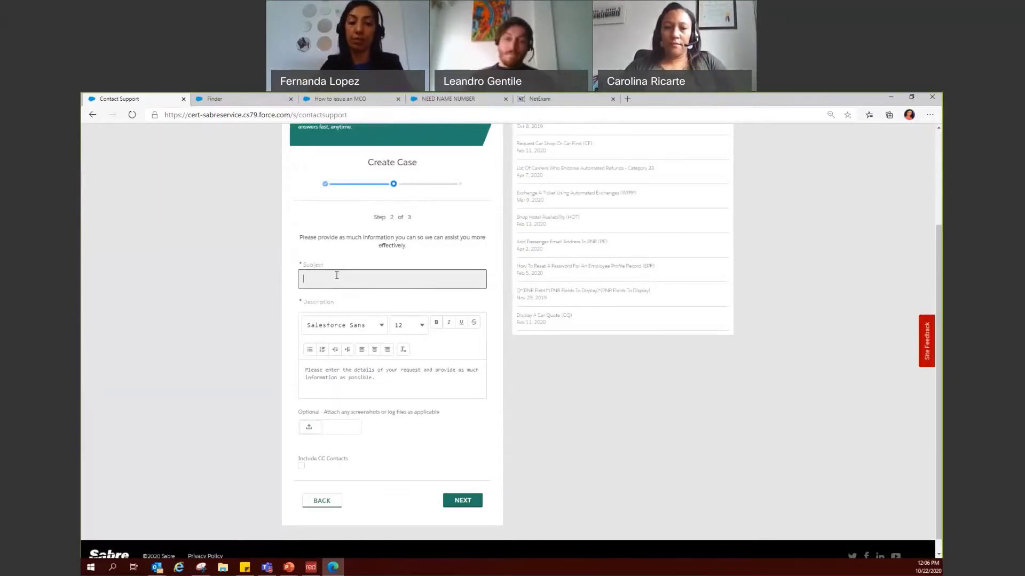
type("err")
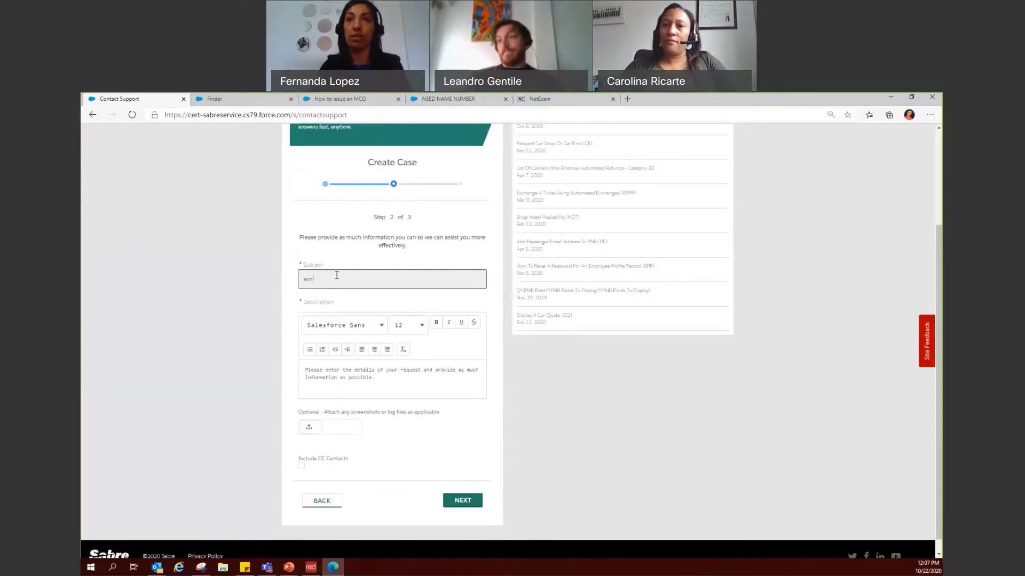
type("or at time")
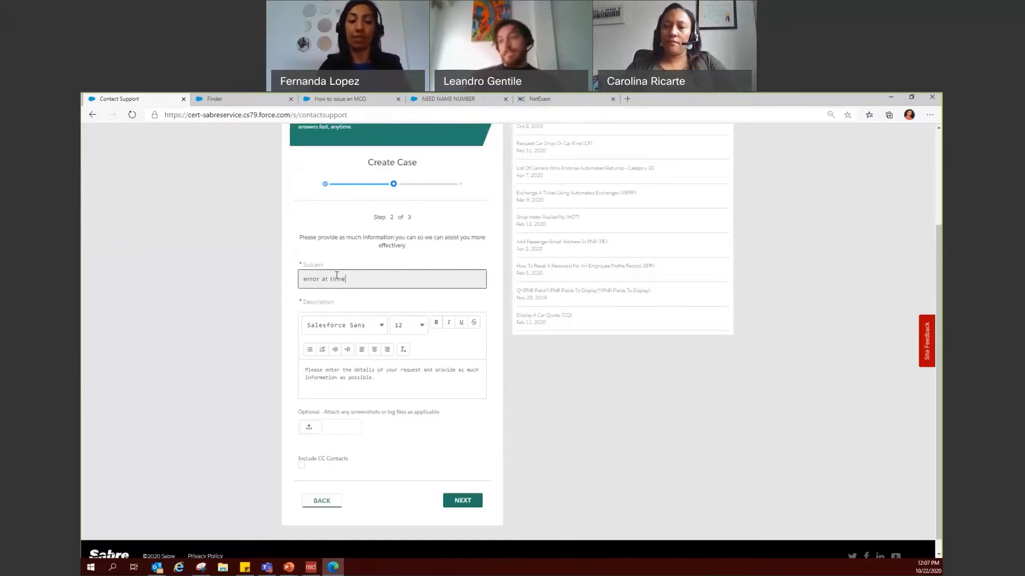
type(" of ti")
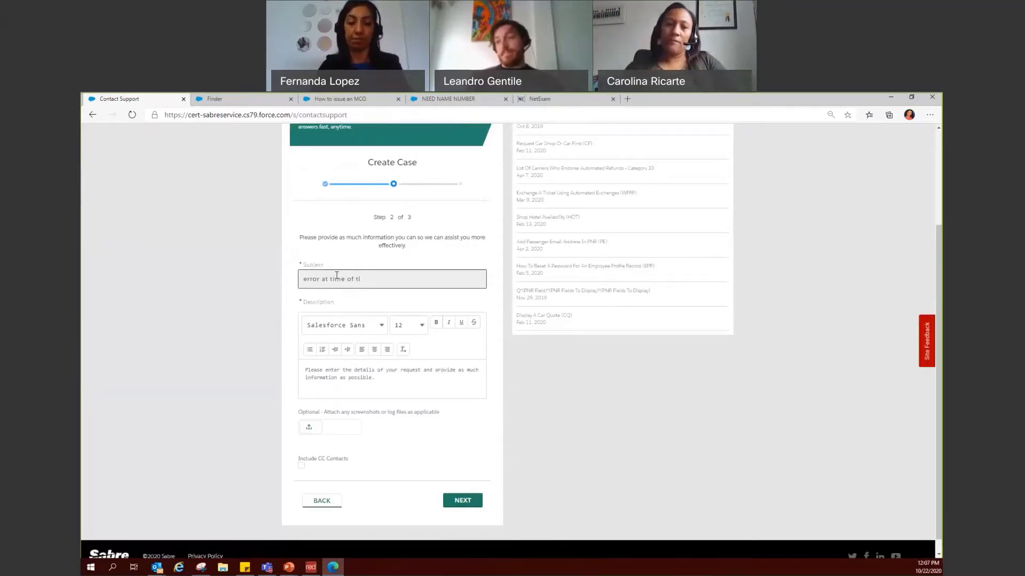
type("cketing")
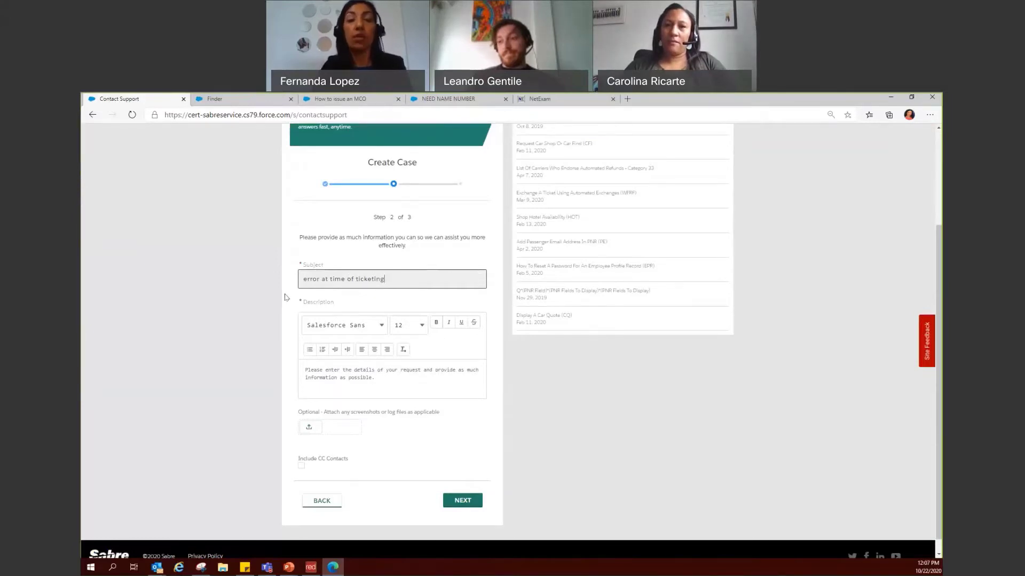
left_click(354, 369)
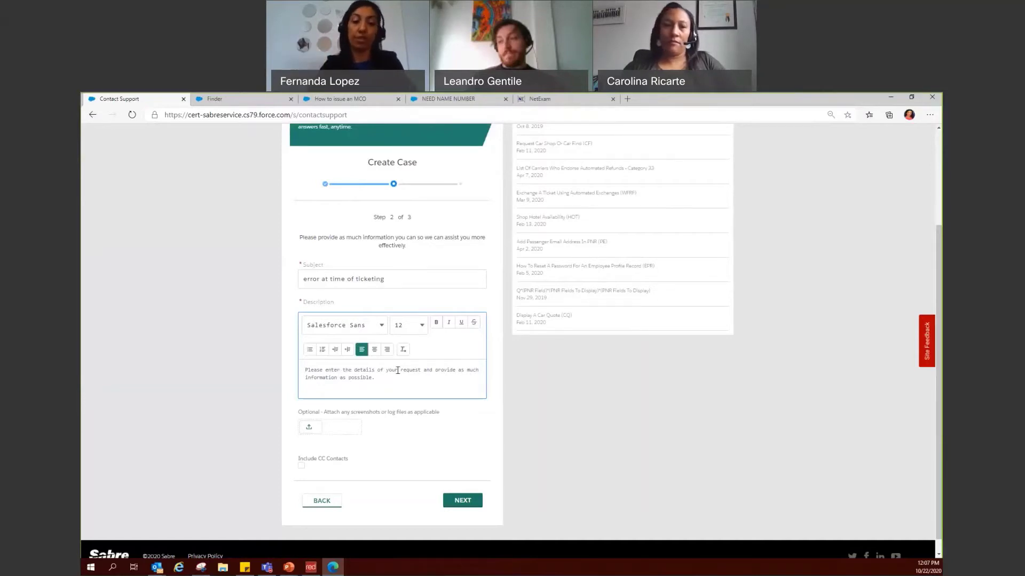
Describe the problem as 'trying to issue a ticket' with the booking's PNR, adding two blank lines
type("trying to is")
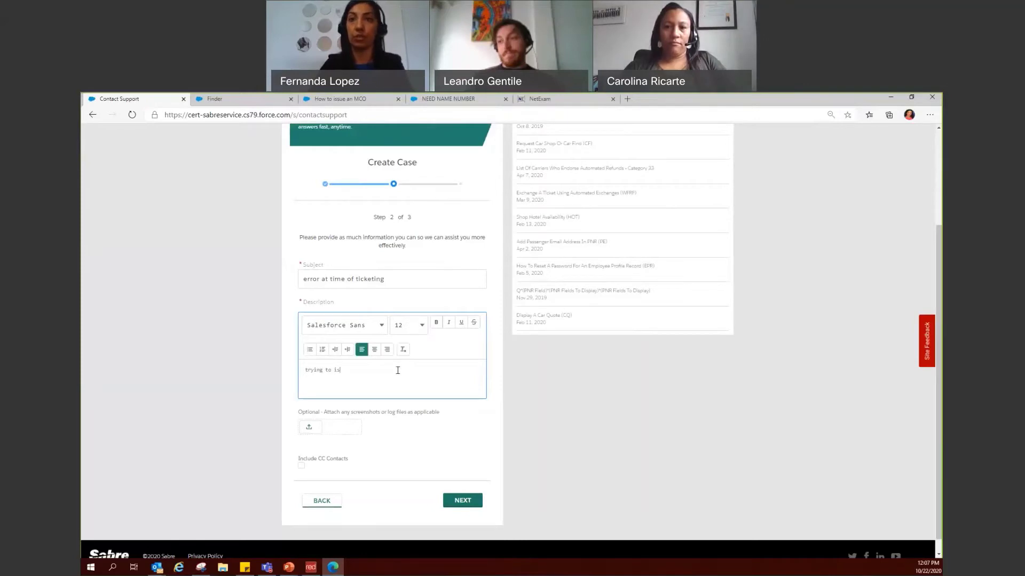
type("sue a ")
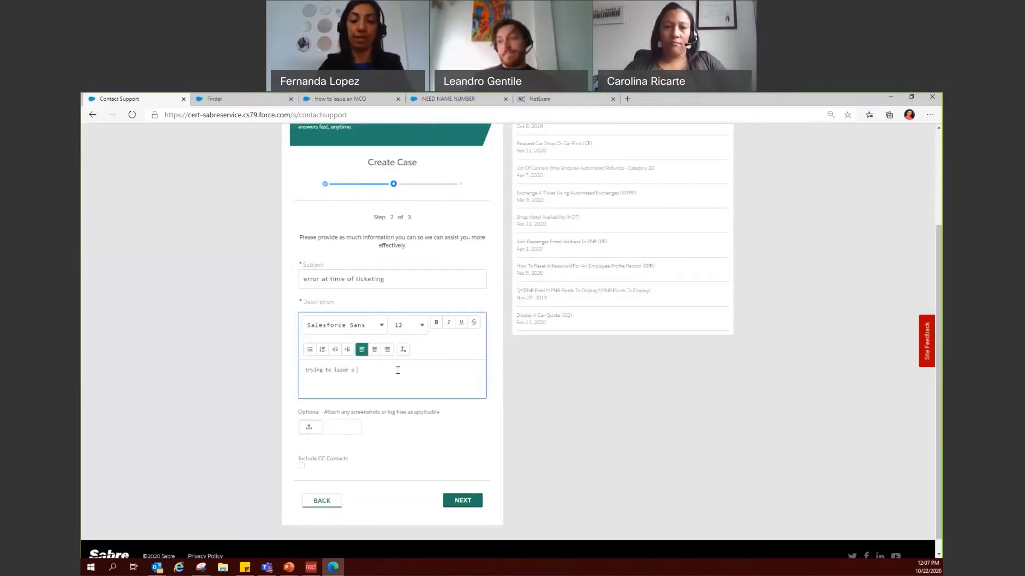
type("tic")
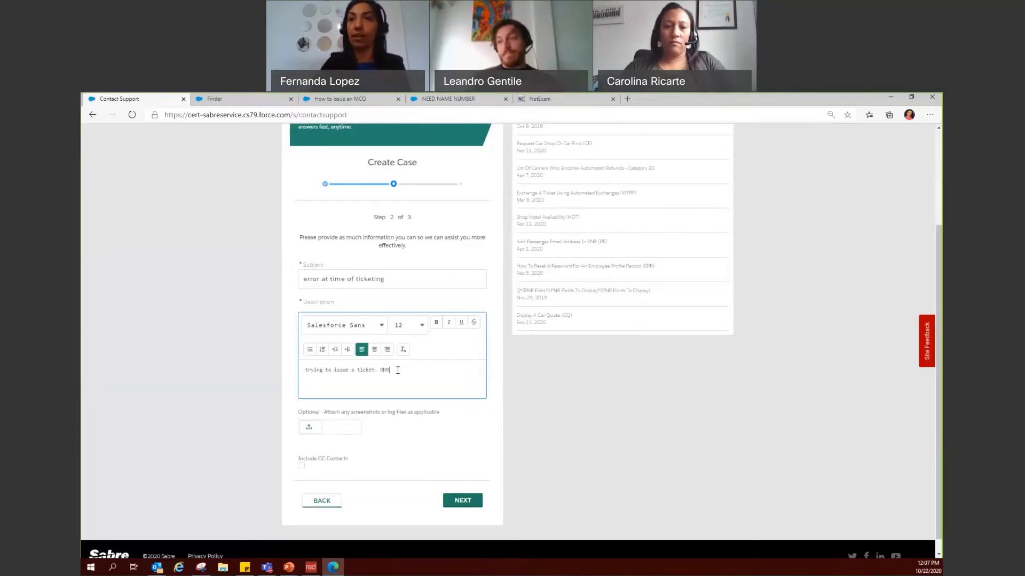
type("ket.")
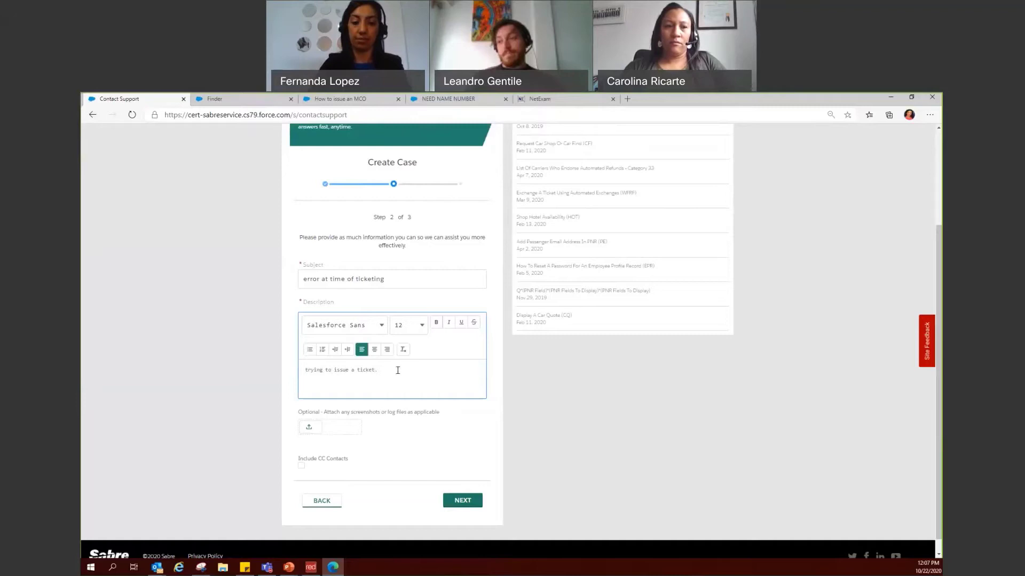
type(" PNR:A")
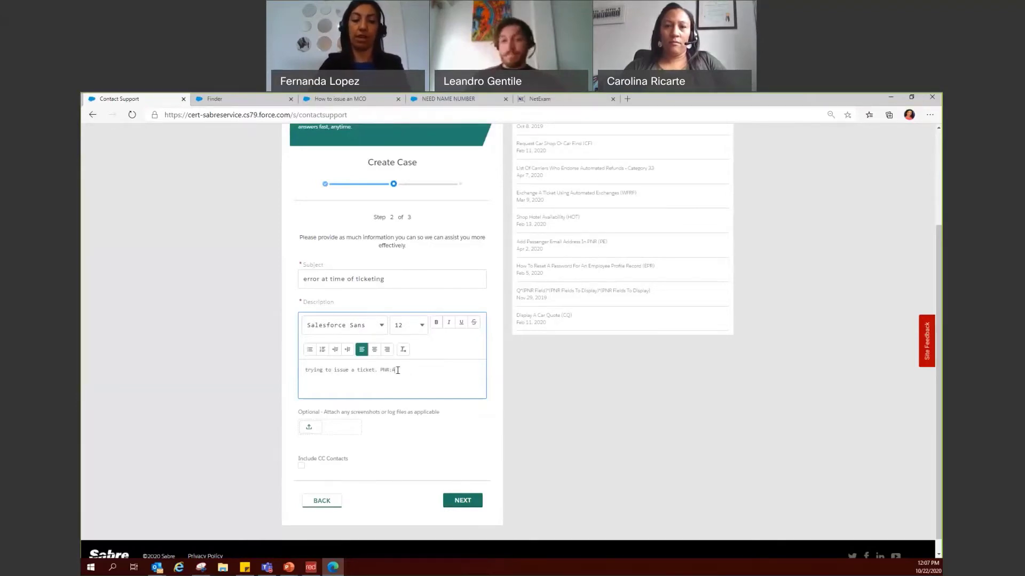
type("BCD")
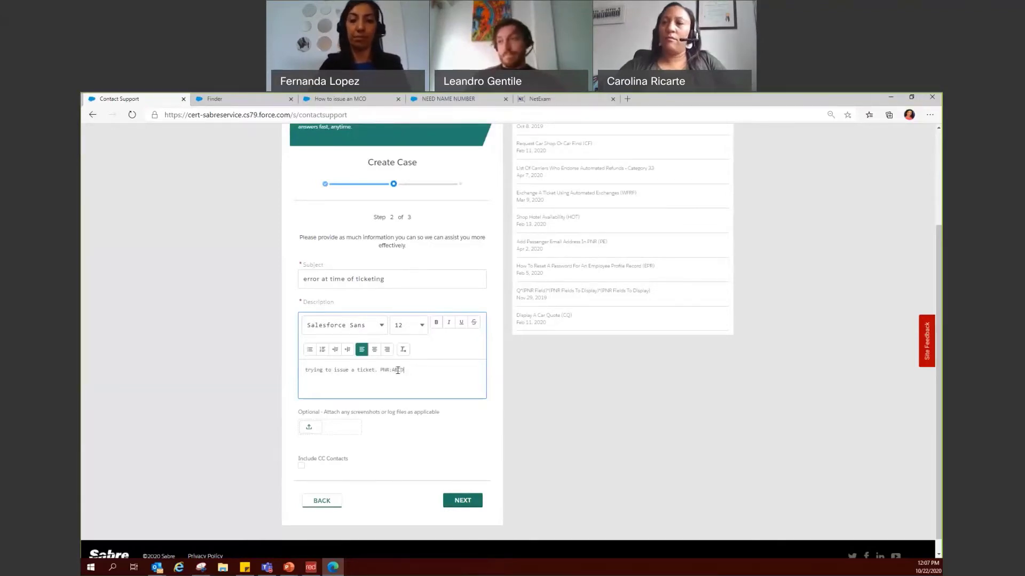
type("FG")
key("Return")
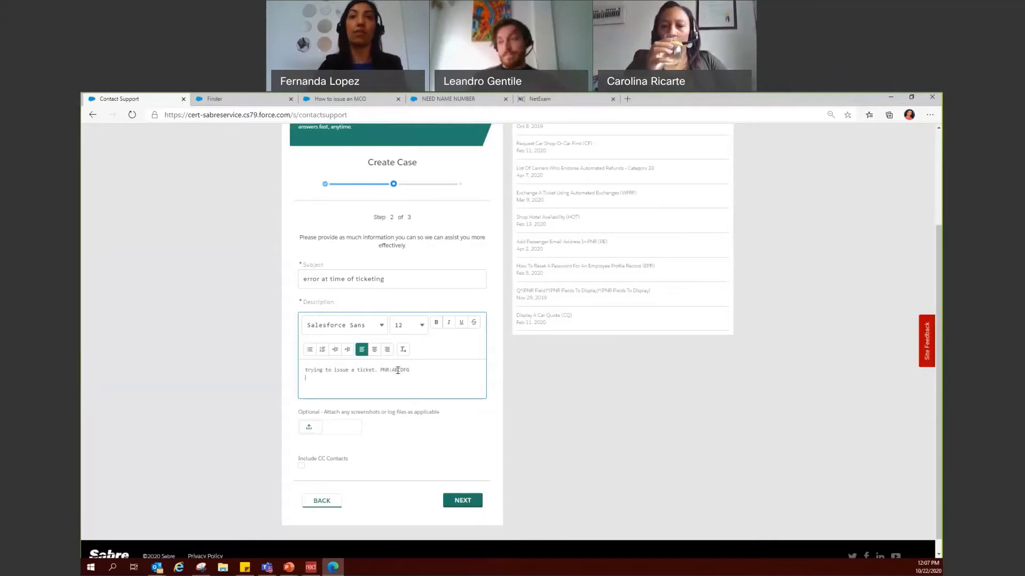
key("Return")
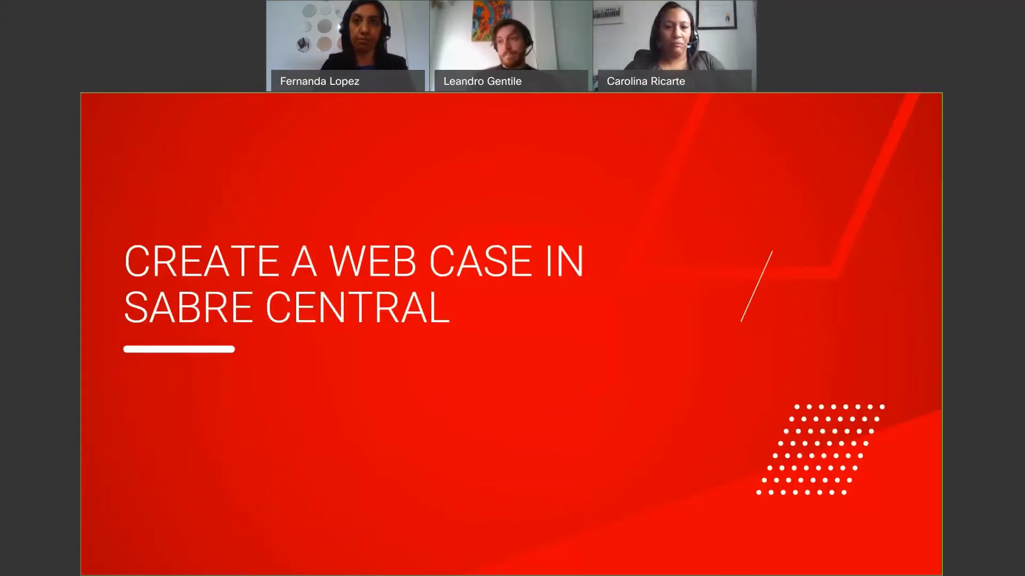
Copy the W¥FCASH entry and its passenger security data error from the Sabre Red Workspace terminal
key("alt+Tab")
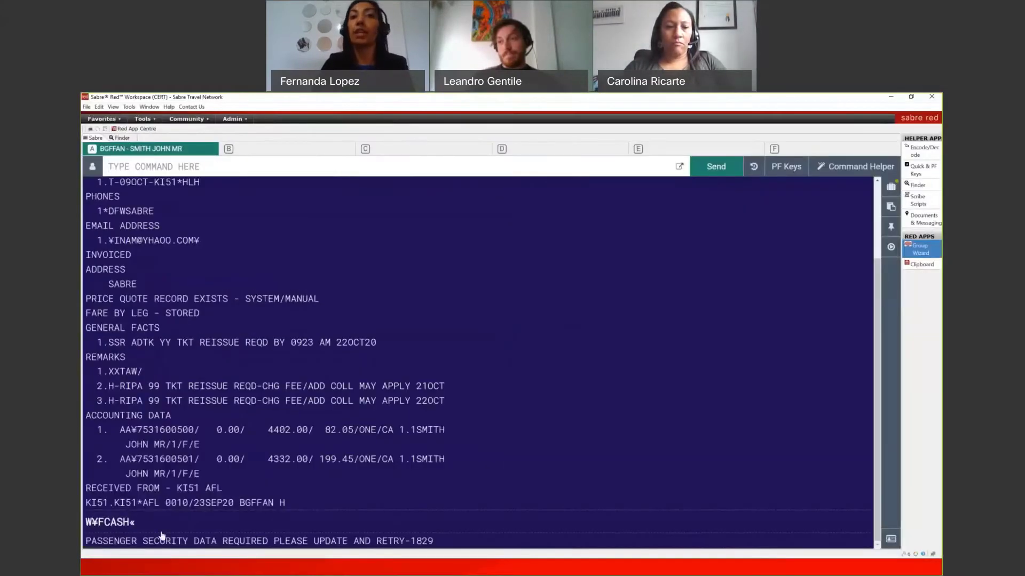
left_click_drag(434, 543, 89, 526)
right_click(89, 526)
left_click(136, 501)
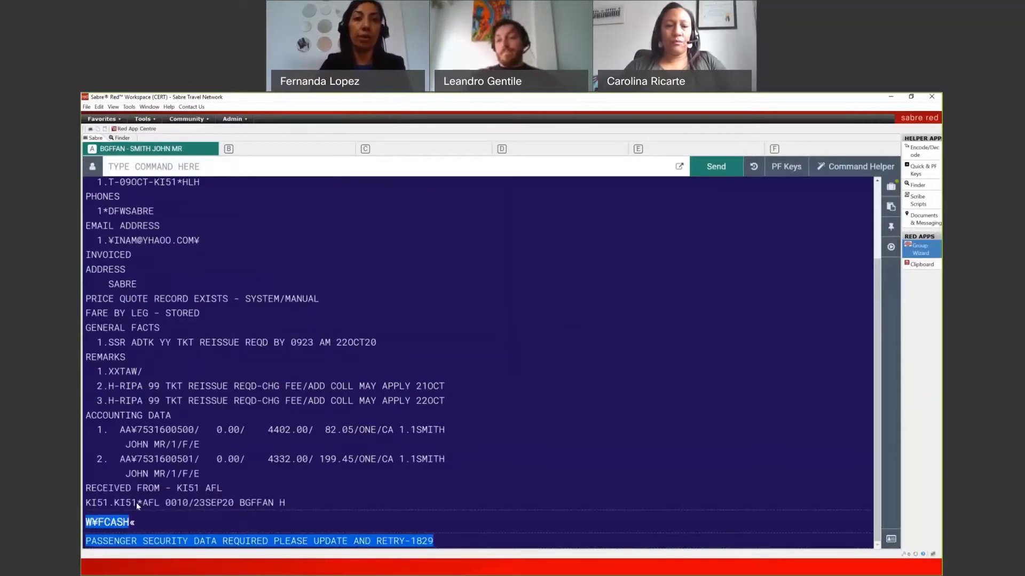
key("alt+Tab")
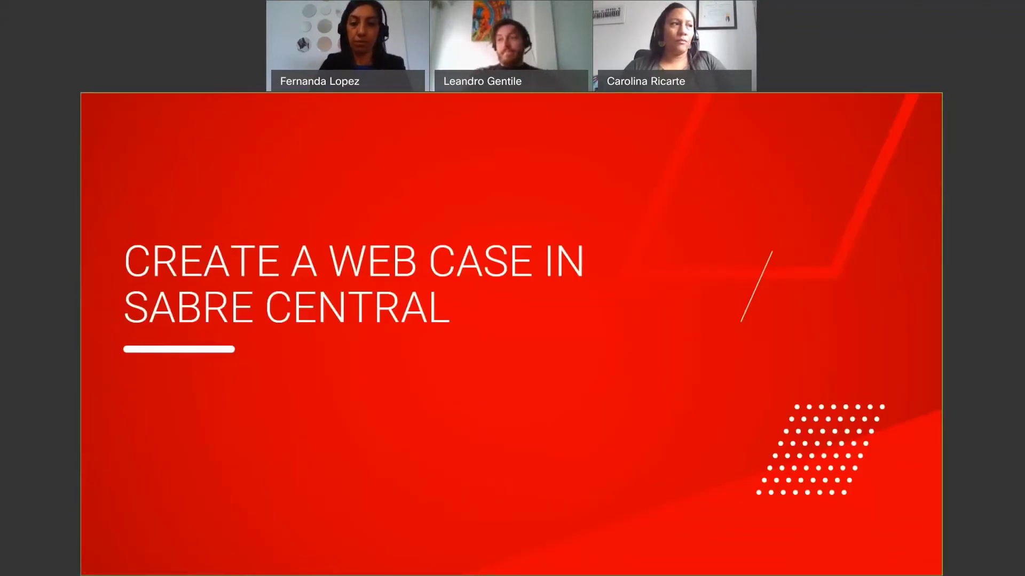
Paste the W¥FCASH response and the terminal snippet into the case description on separate lines
key("alt+Tab")
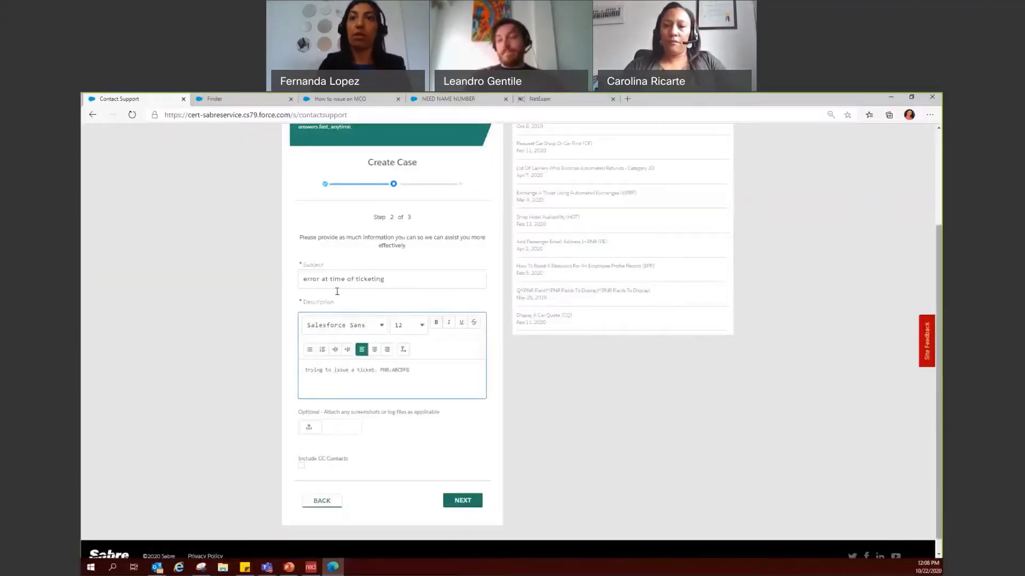
type("W¥FCASH PASSENGER SECURITY DATA REQUIRED PLEASE UPDATE AND RETRY- 1829")
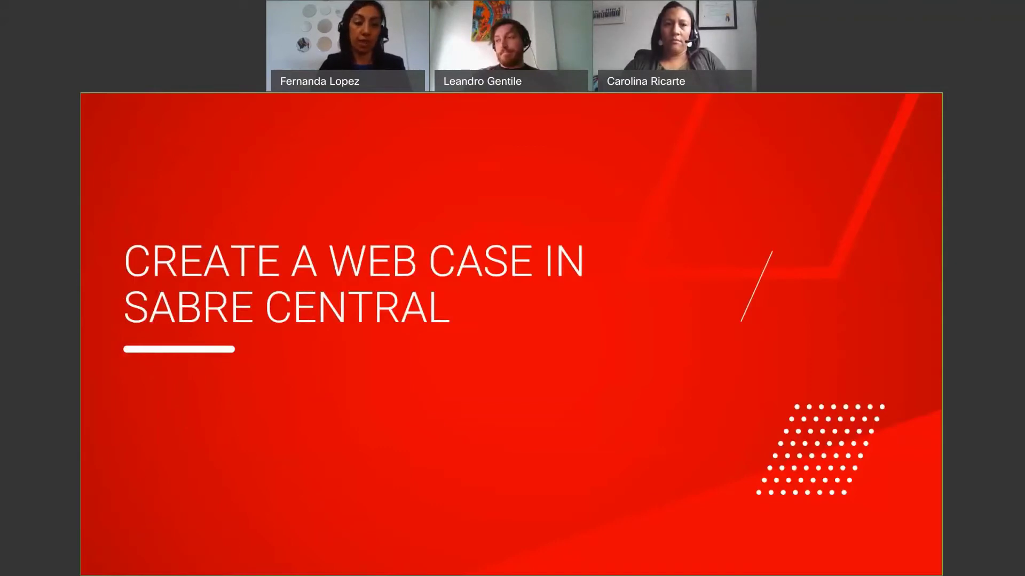
key("alt+Tab")
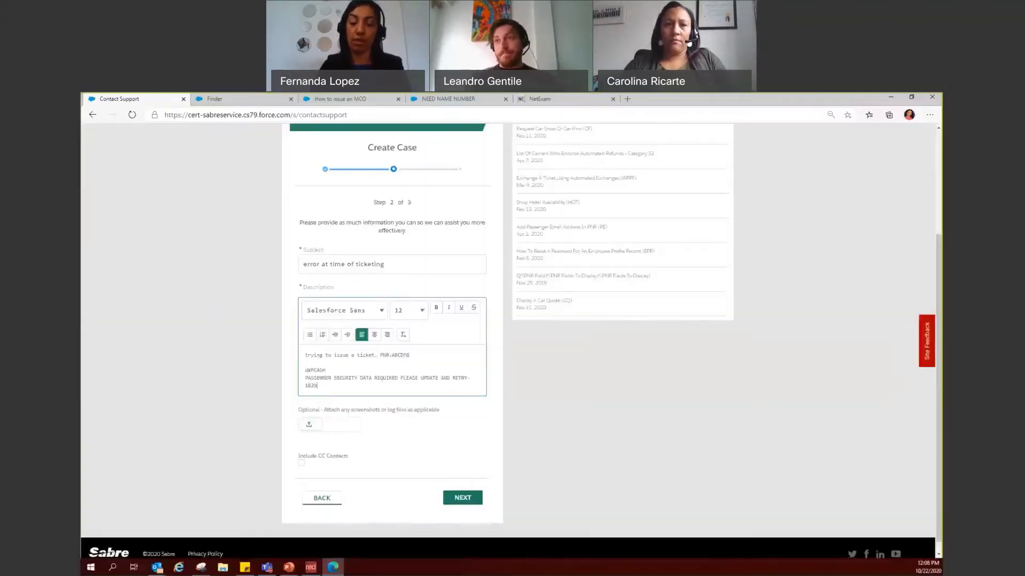
key("Return")
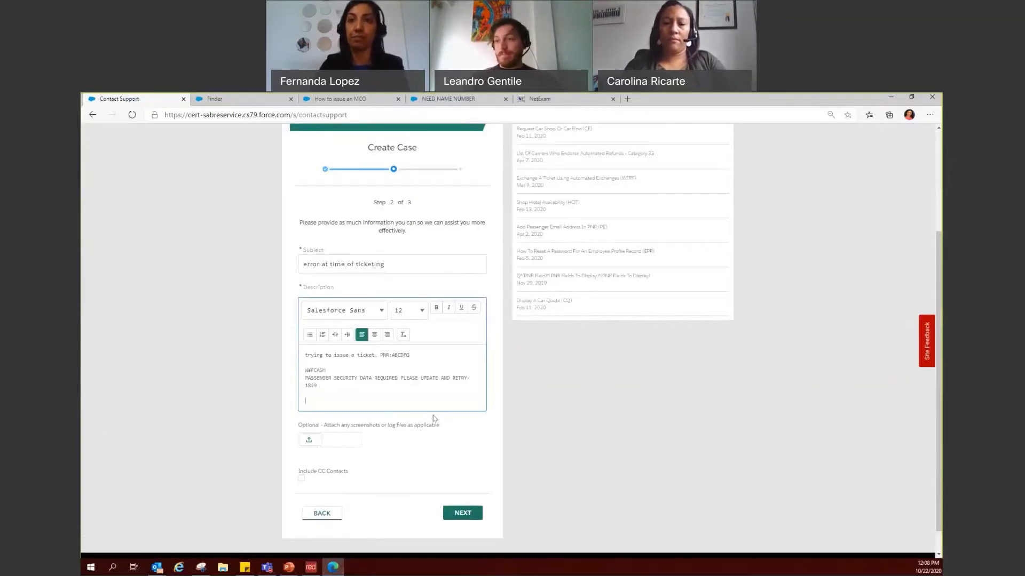
type("W¥FCASH")
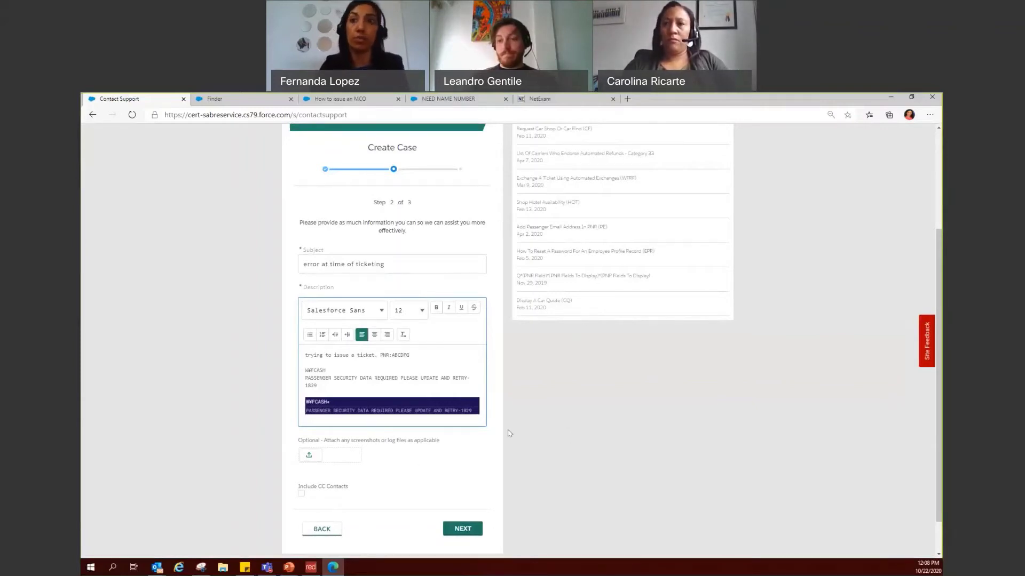
left_click(310, 456)
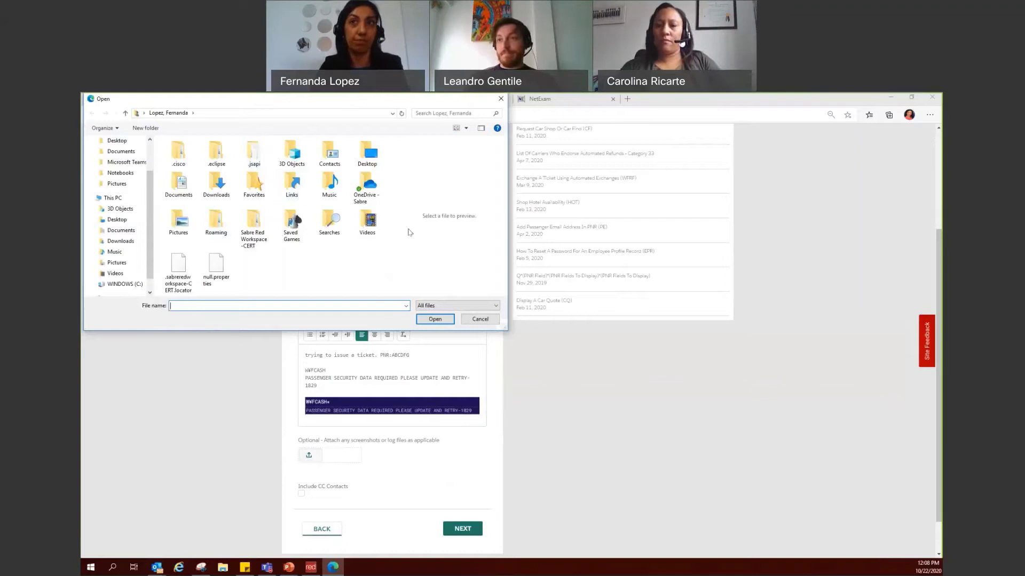
left_click_drag(350, 109, 356, 185)
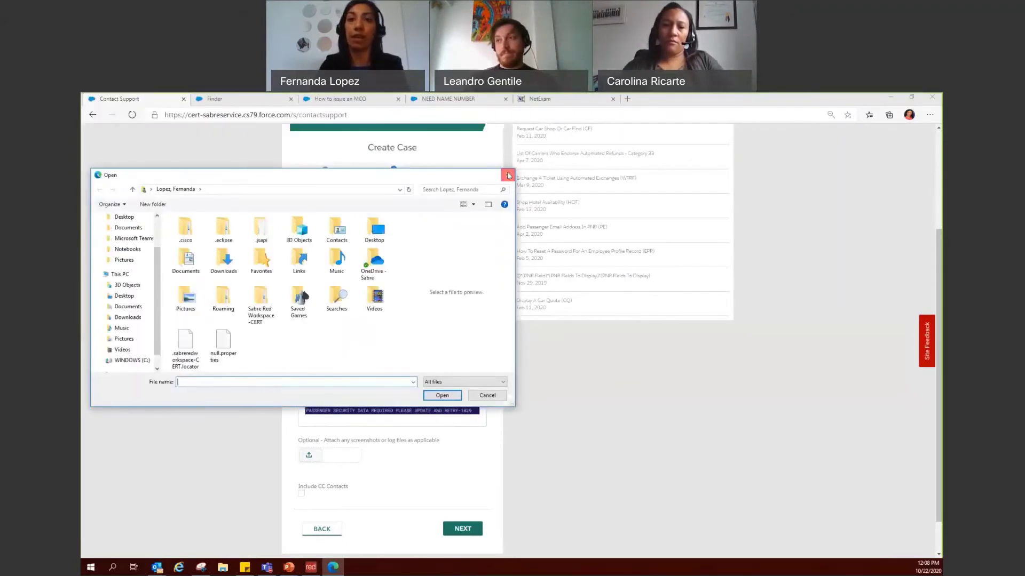
left_click(508, 175)
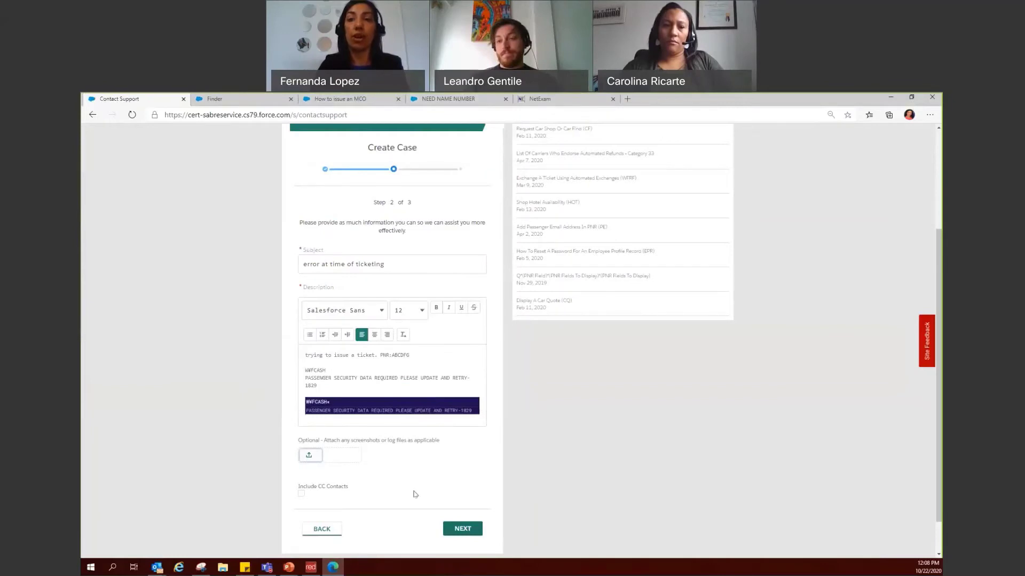
On step 3 choose Callback as the contact method and submit the case
left_click(461, 530)
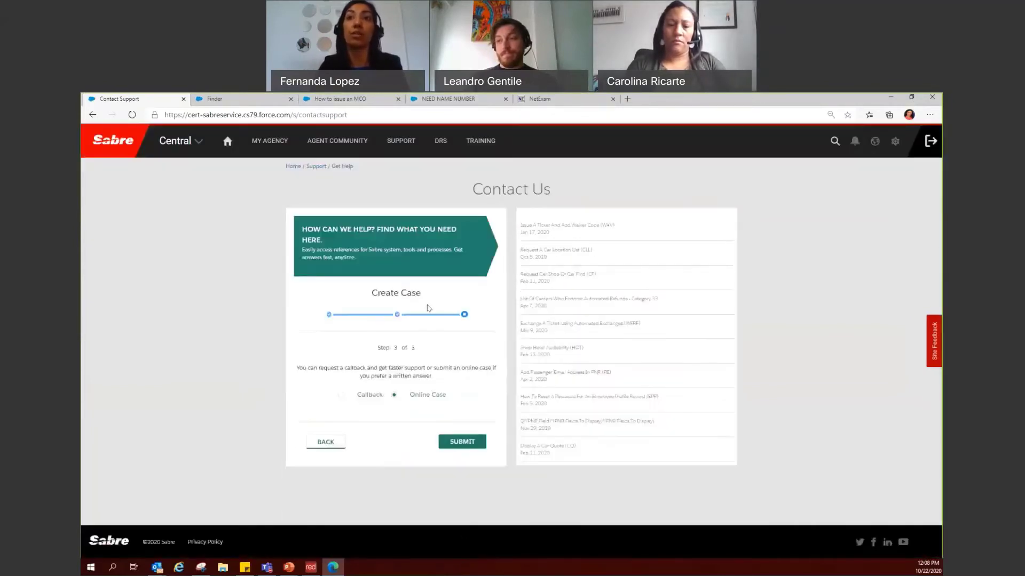
left_click(341, 396)
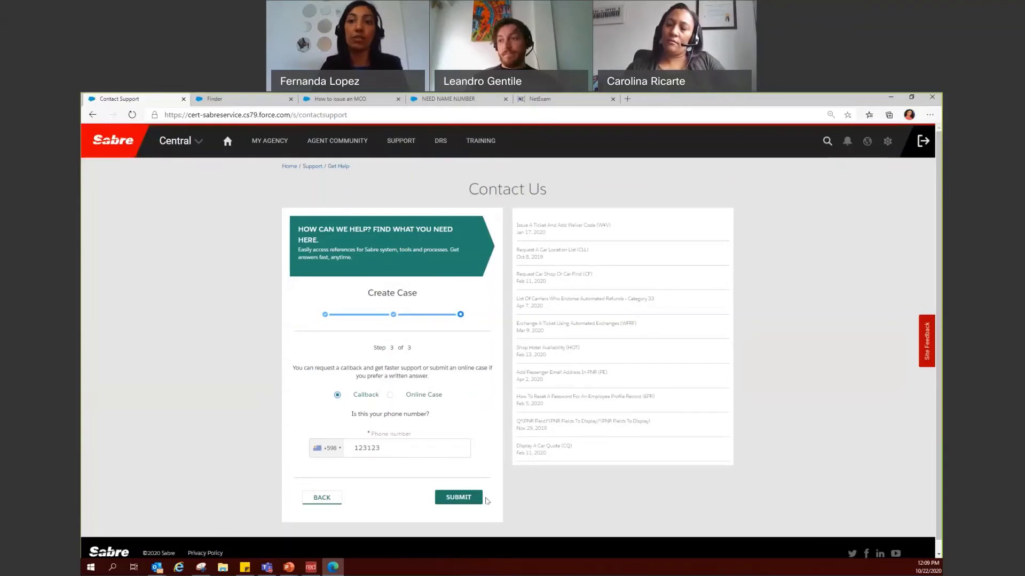
left_click(459, 497)
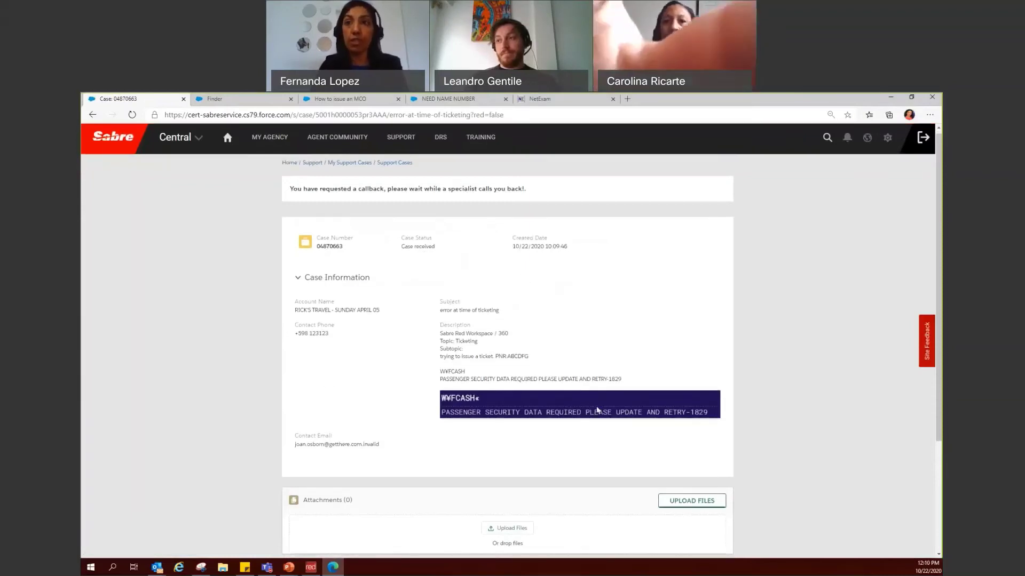
Review the confirmation page's case number, Case received status and callback message
scroll(562, 201, "down", 3)
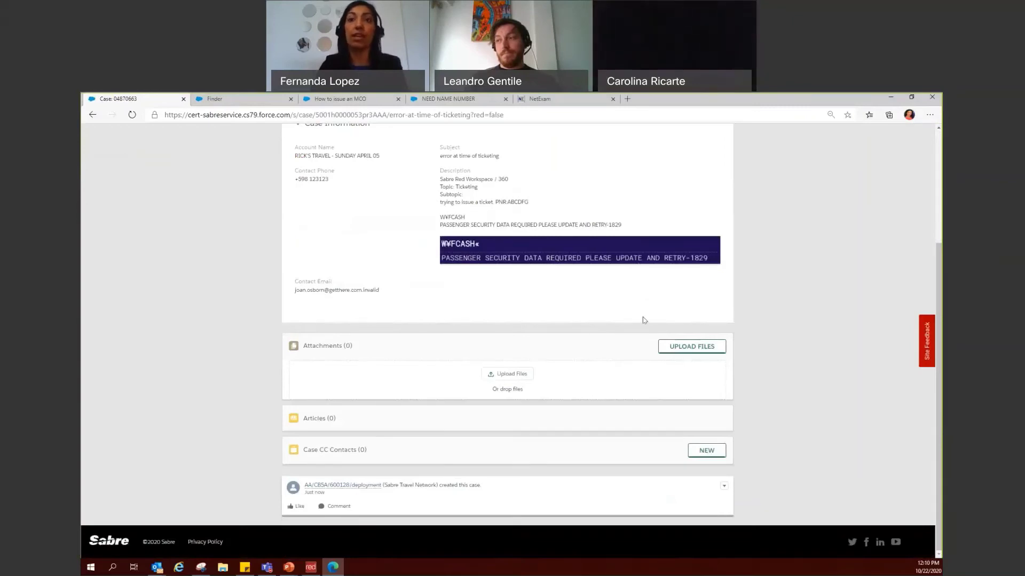
scroll(688, 395, "up", 1)
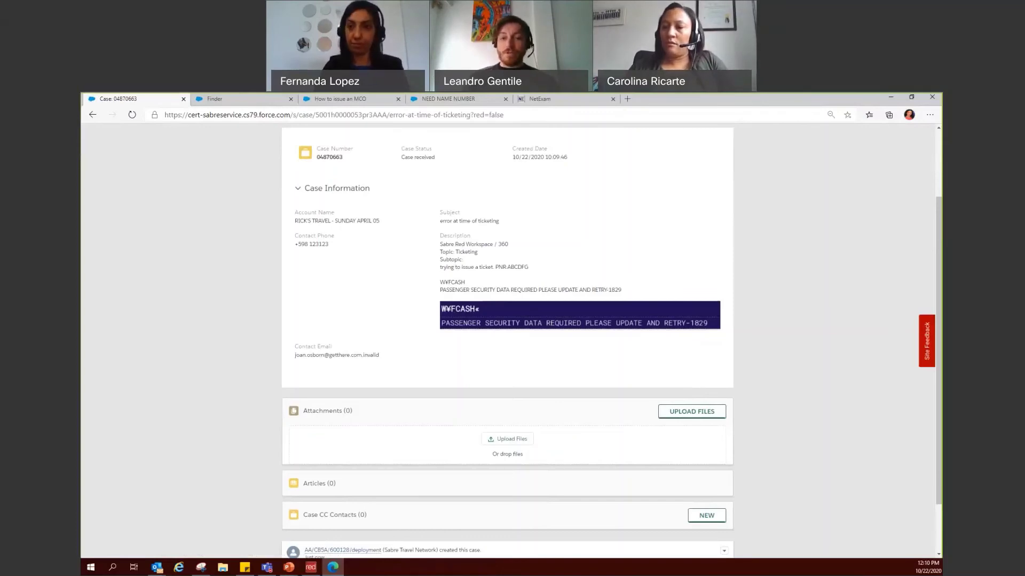
key("alt+Tab")
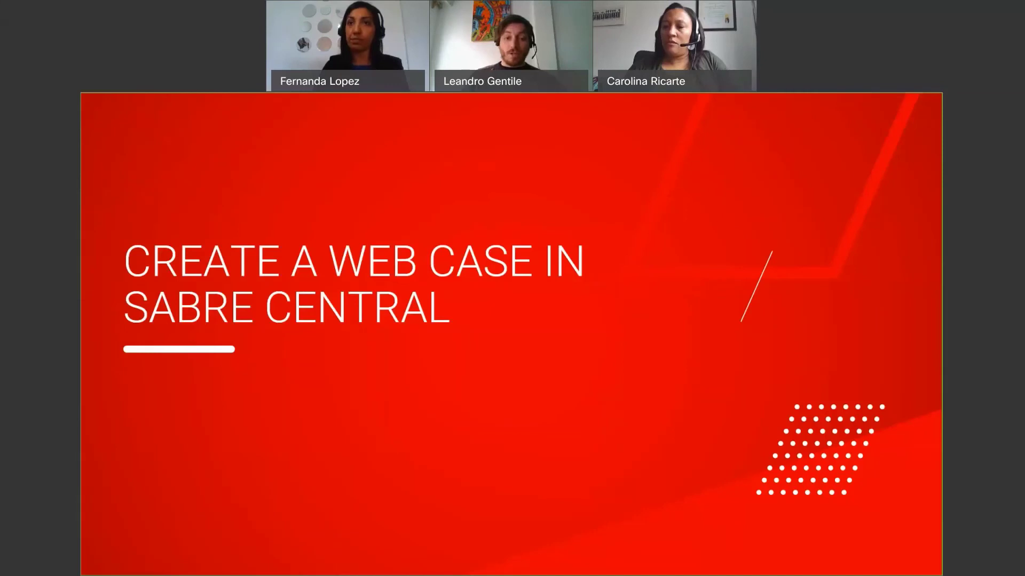
Advance the presentation through the Confirmation slide to the FINDER section slide
key("Right")
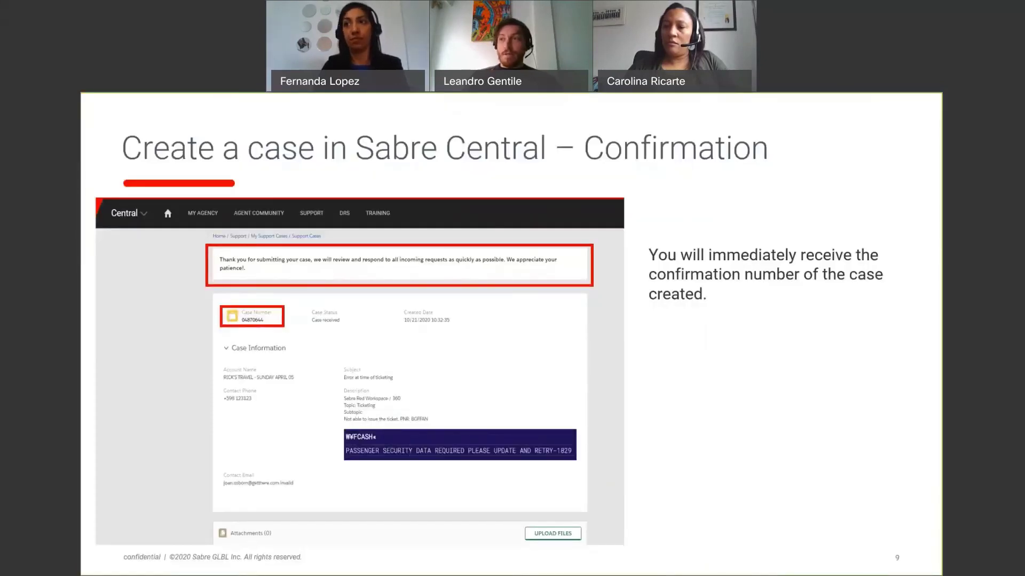
key("Right")
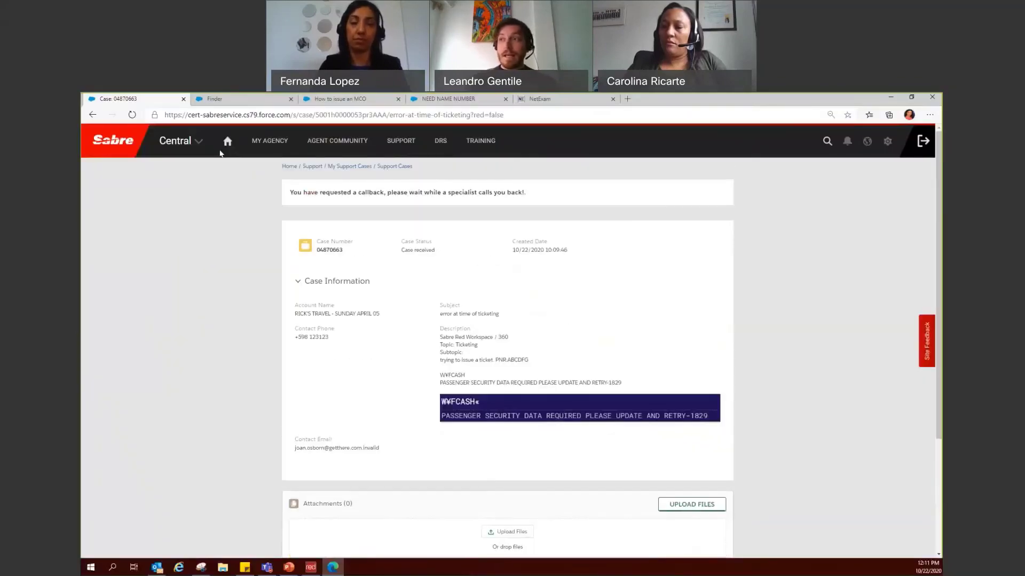
Return to the Sabre Central home page and dismiss the Attention Customers, Ordering Maintenance and General OPSAlert banners
left_click(227, 142)
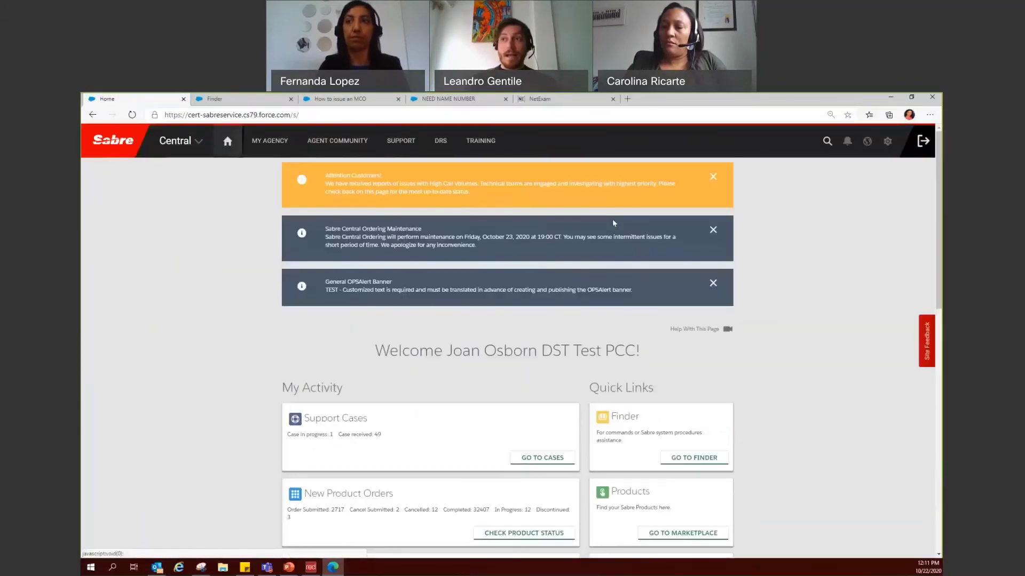
left_click(712, 176)
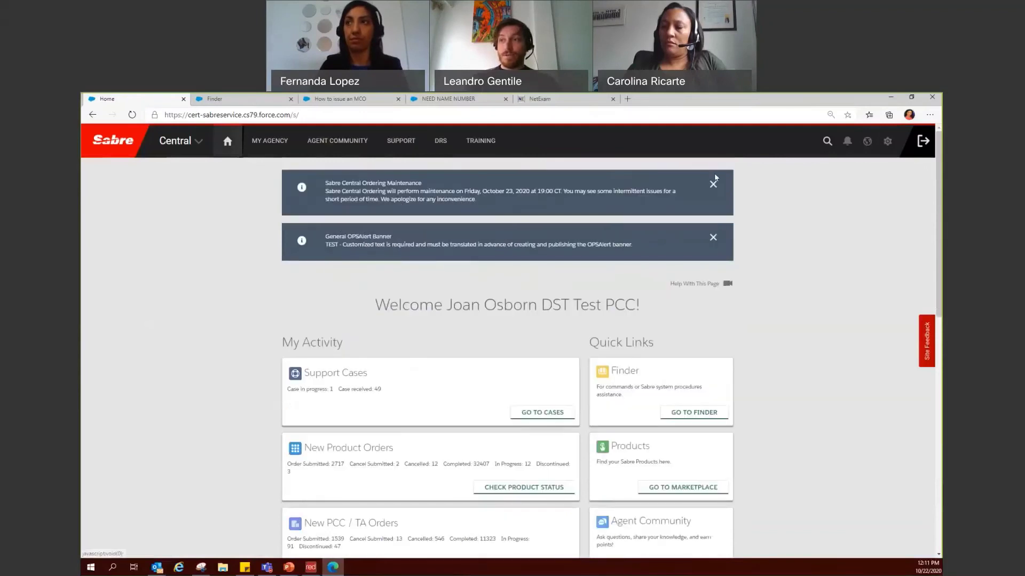
left_click(713, 192)
left_click(714, 192)
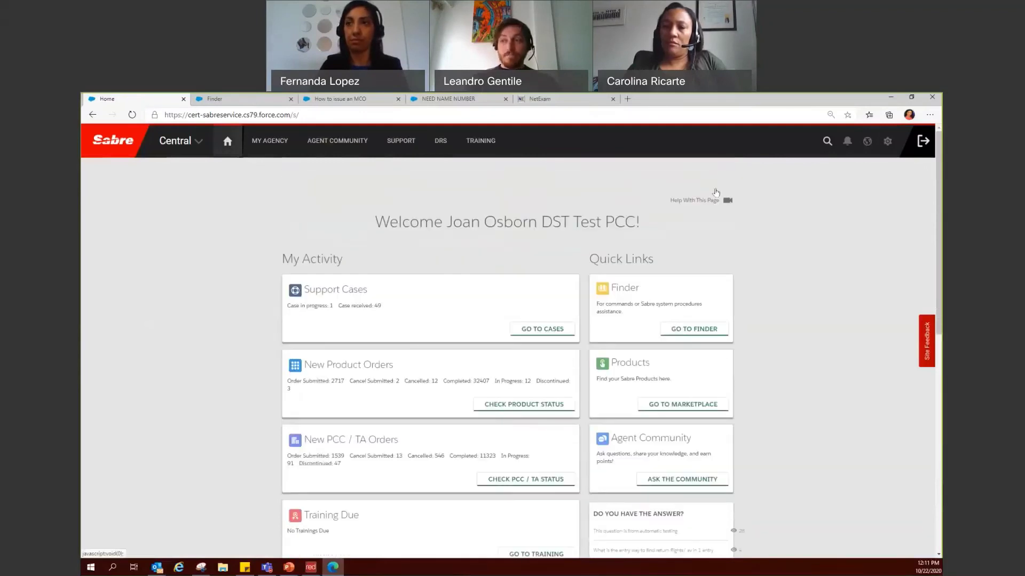
Review My Support Cases with the new 'error at time…' callback case on top, then check notifications
left_click(540, 335)
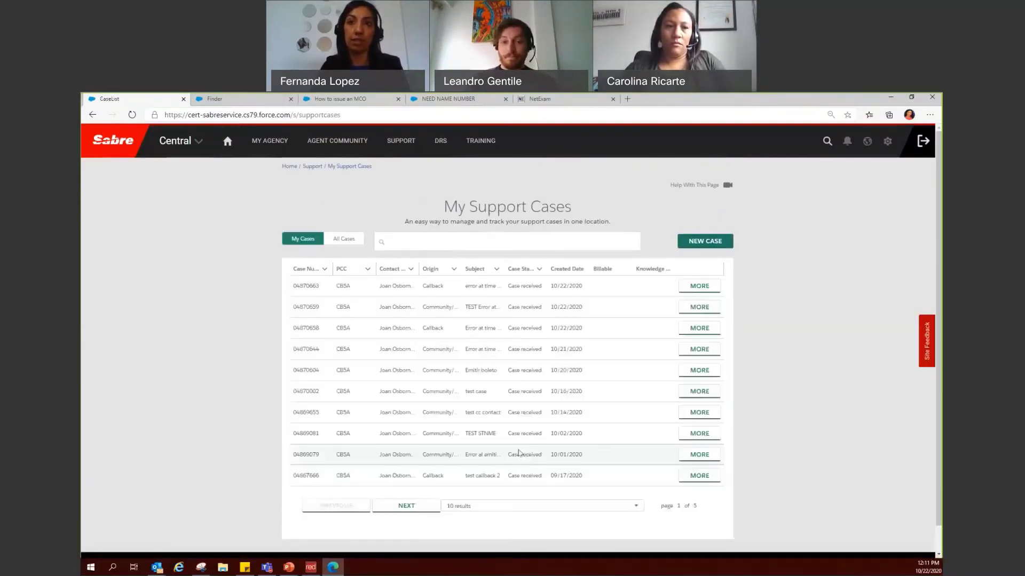
scroll(481, 451, "down", 2)
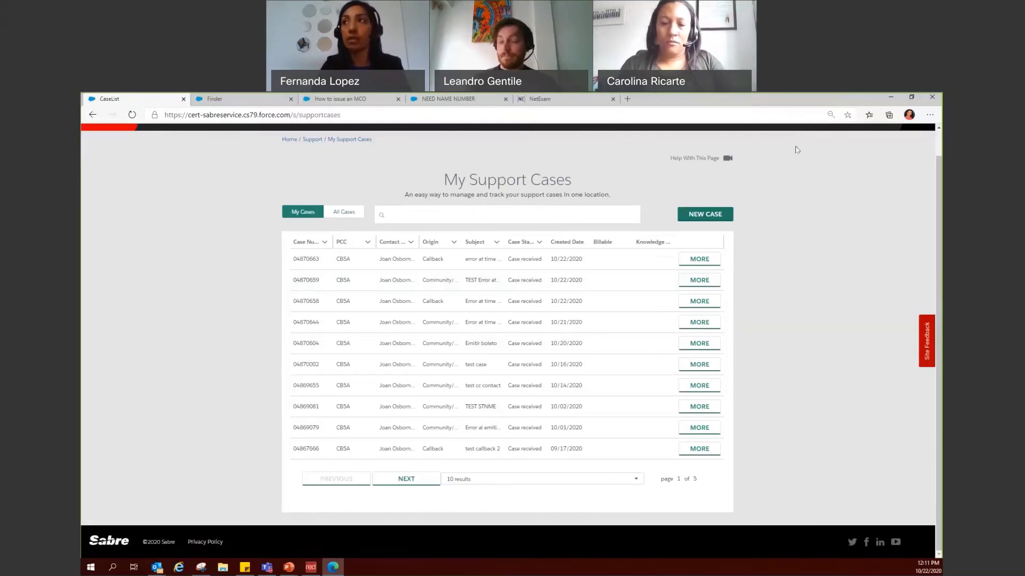
scroll(865, 176, "up", 1)
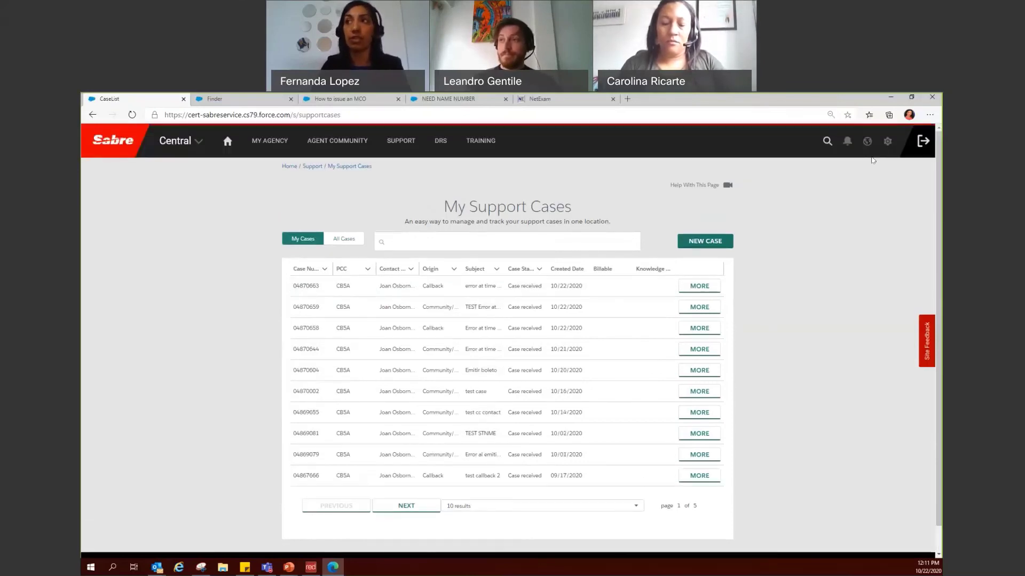
left_click(847, 141)
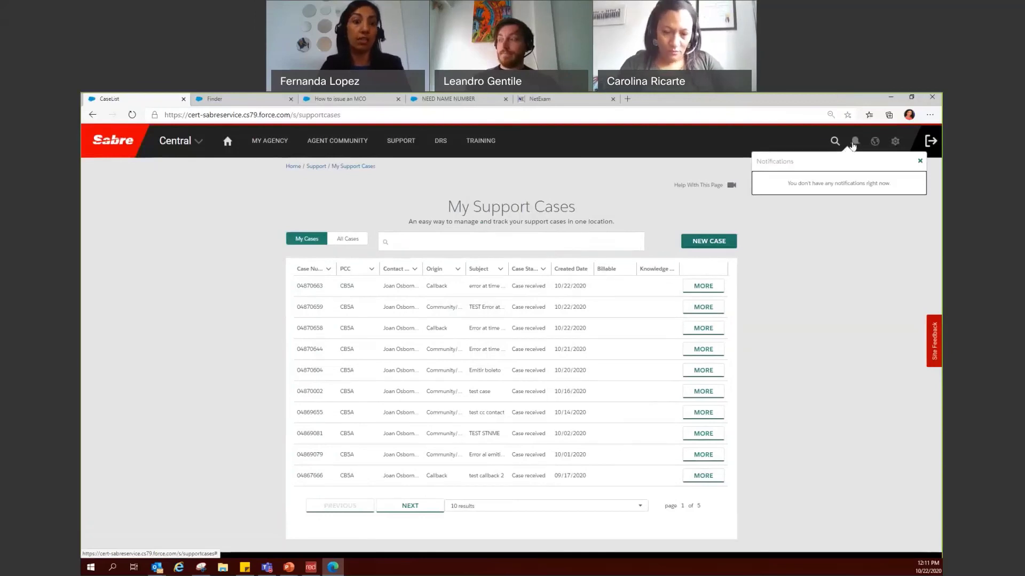